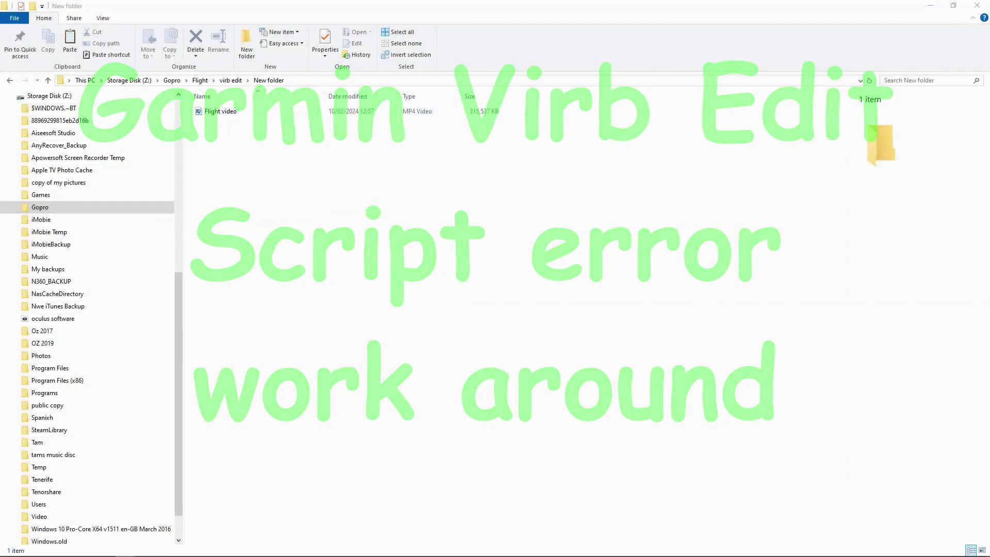
- Select the Flight video MP4 in the virb edit > New folder
{"action": "left_click", "coordinate": [220, 111]}
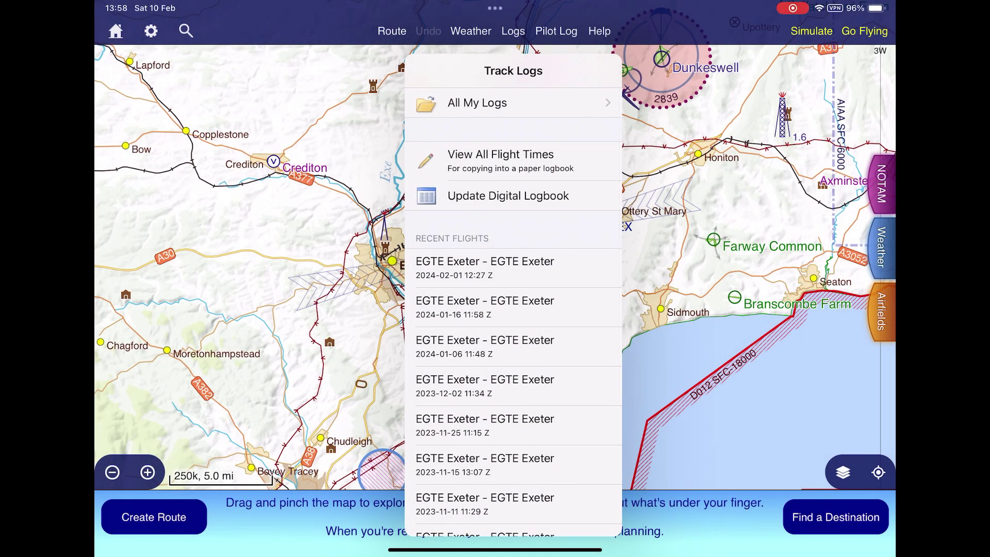
- Open the 2023-08-22 EGTE Exeter round-trip log from All My Logs and reach its Share option
{"action": "left_click", "coordinate": [477, 103]}
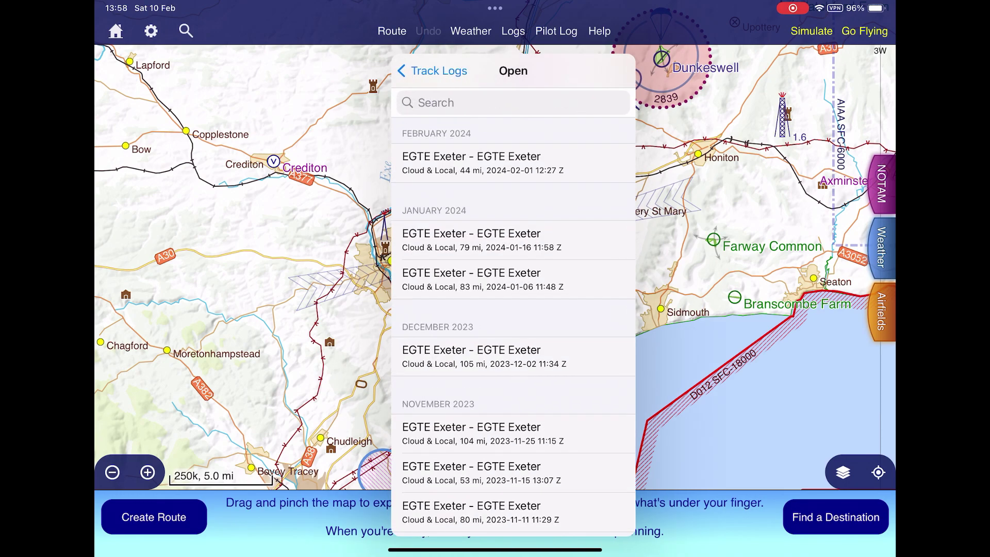
{"action": "scroll", "coordinate": [513, 309], "scroll_direction": "down", "scroll_amount": 3}
{"action": "scroll", "coordinate": [512, 309], "scroll_direction": "down", "scroll_amount": 5}
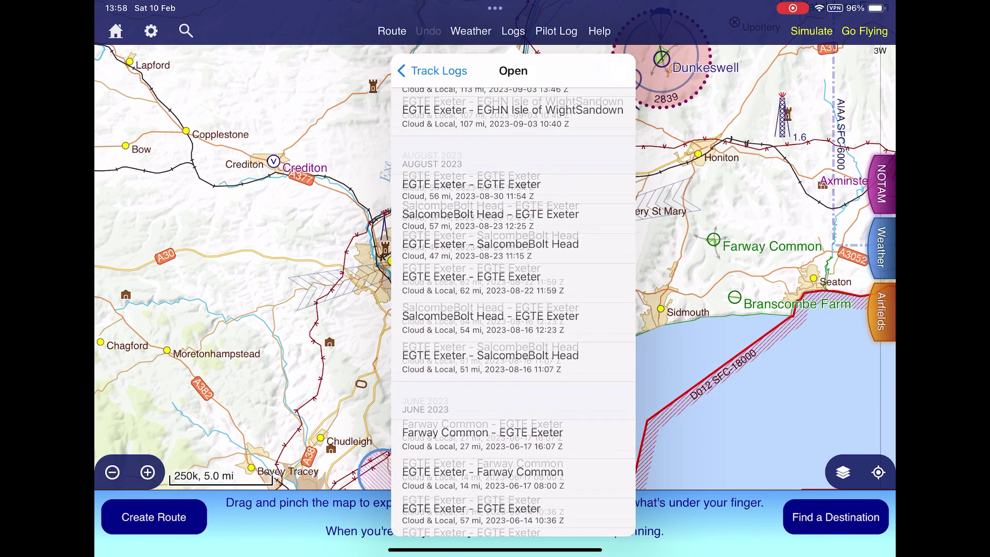
{"action": "scroll", "coordinate": [513, 309], "scroll_direction": "down", "scroll_amount": 2}
{"action": "scroll", "coordinate": [513, 309], "scroll_direction": "up", "scroll_amount": 2}
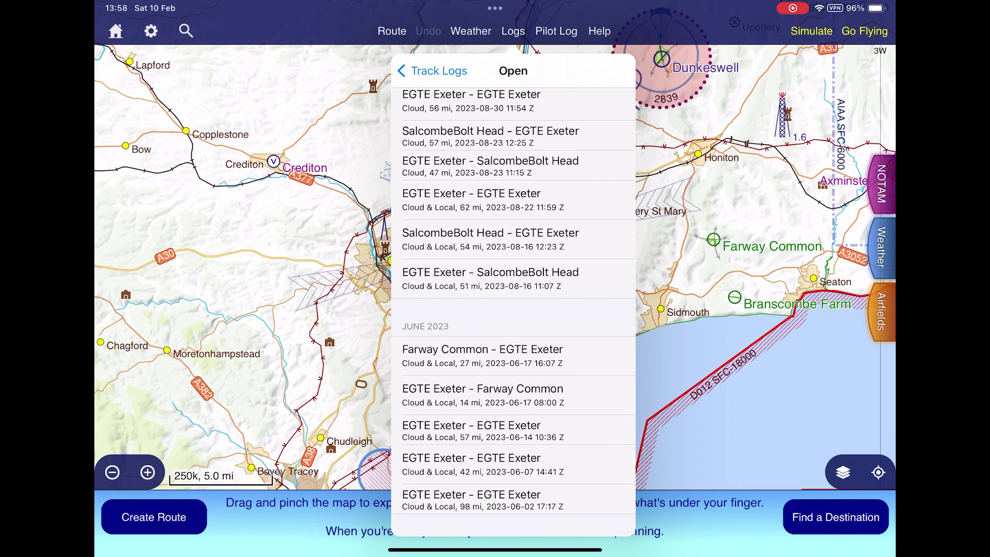
{"action": "left_click", "coordinate": [512, 200]}
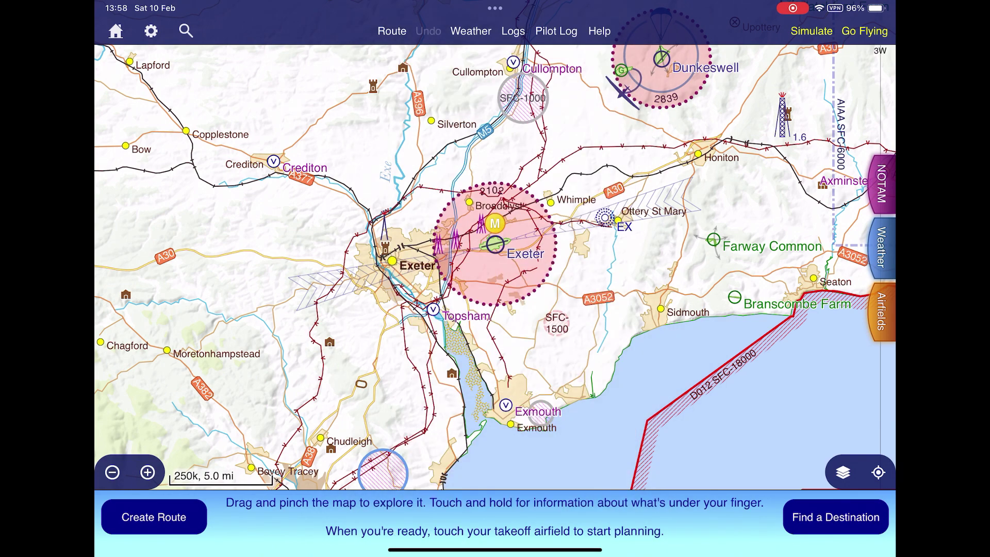
{"action": "scroll", "coordinate": [495, 299], "scroll_direction": "down", "scroll_amount": 5}
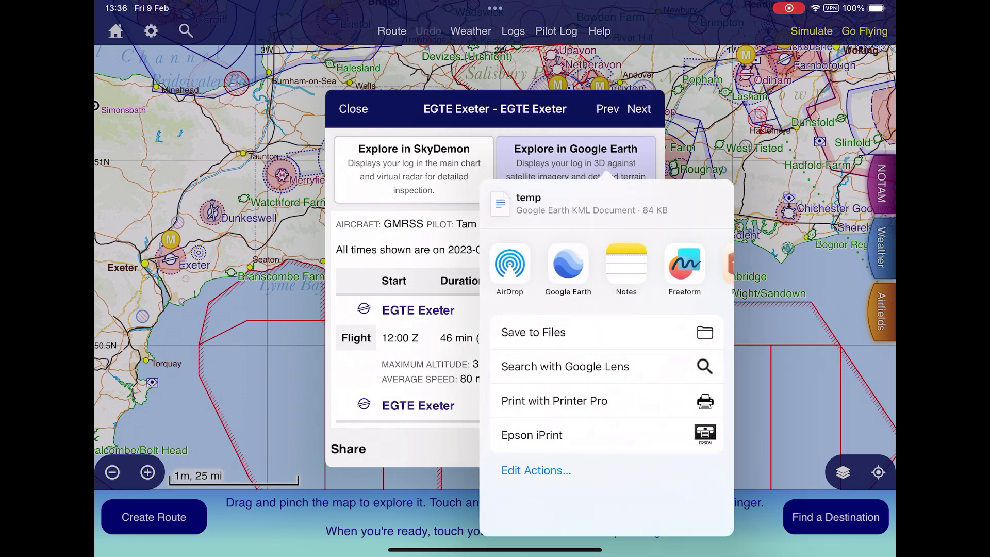
- Send the Exeter track log KML to Google Earth
{"action": "left_click", "coordinate": [568, 264]}
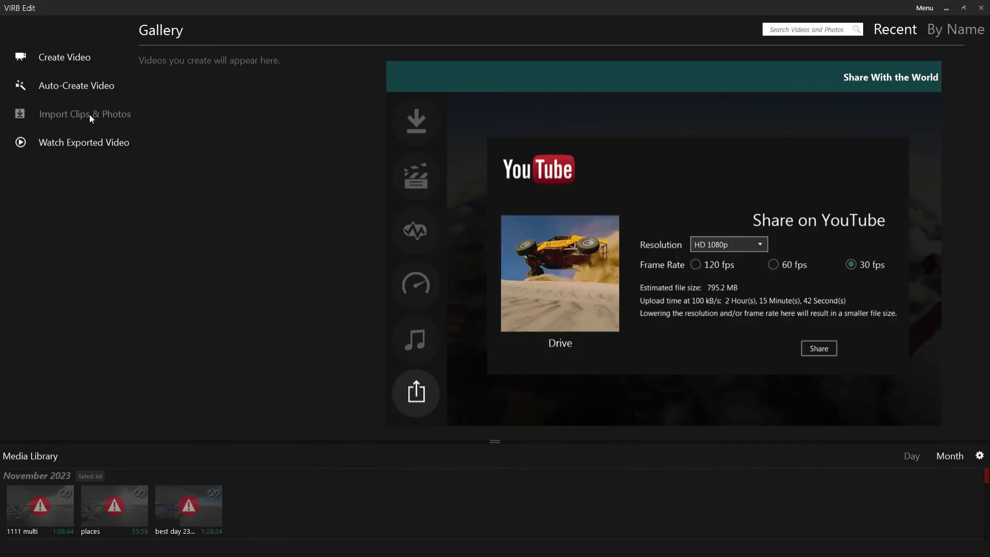
- Import the 3:30 'virb edit clip' without optimizing and select it in the Gallery
{"action": "left_click", "coordinate": [90, 115]}
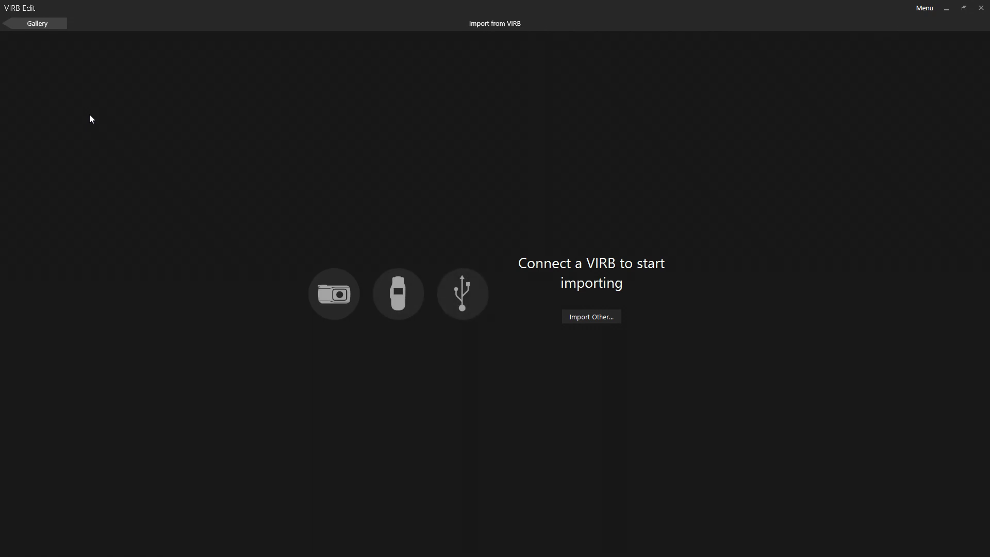
{"action": "left_click", "coordinate": [576, 316]}
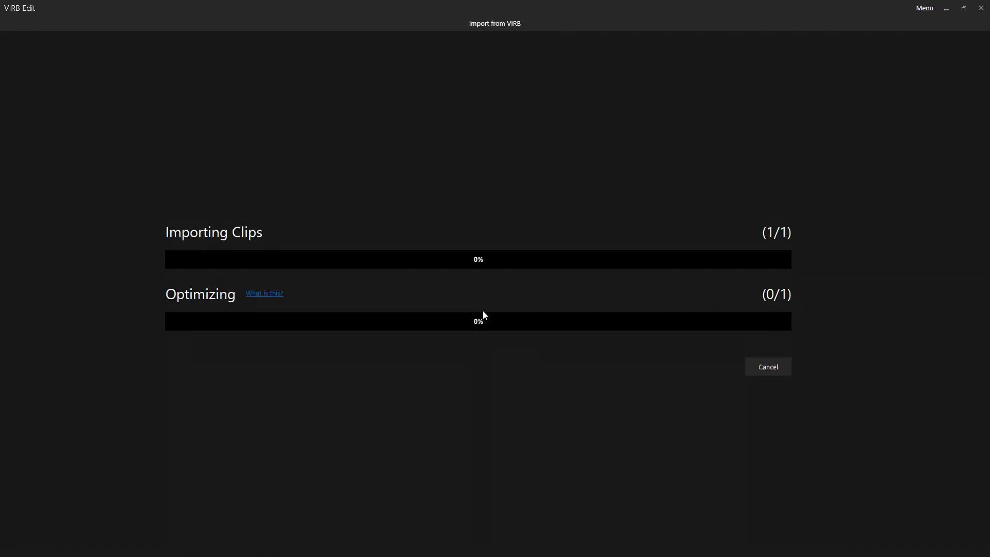
{"action": "left_click", "coordinate": [756, 367]}
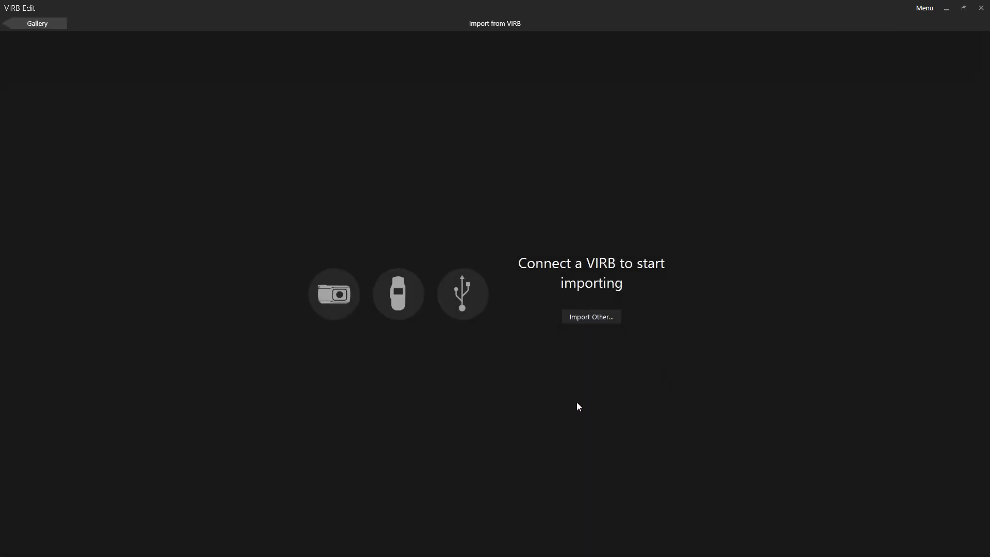
{"action": "left_click", "coordinate": [46, 25]}
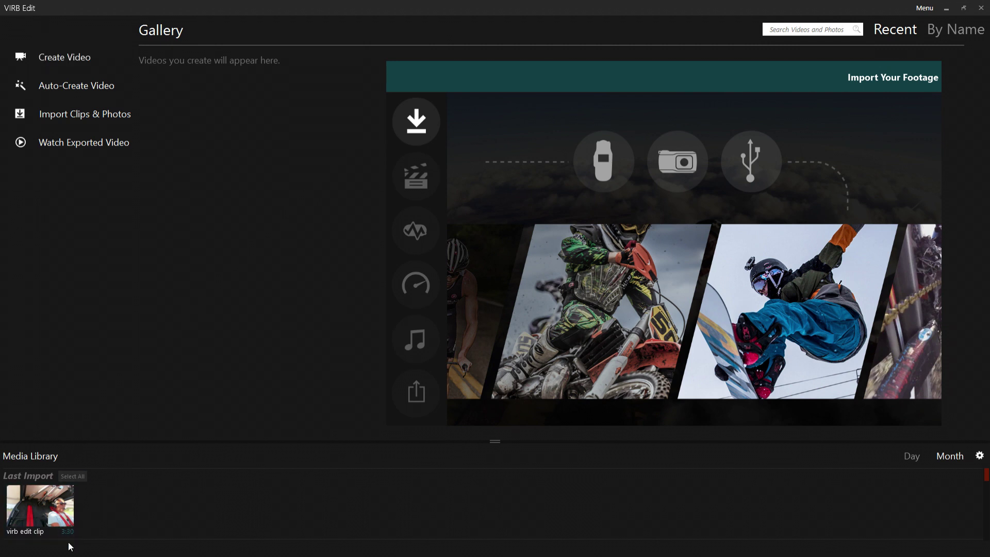
{"action": "left_click", "coordinate": [49, 492]}
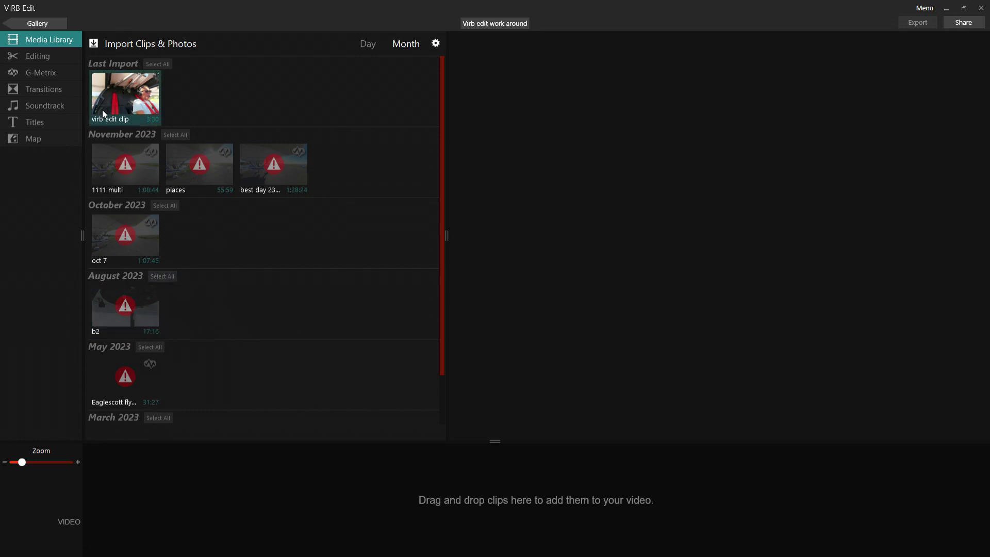
- Place the 3:30 virb edit clip on the timeline, widen it with zoom, and show G-Metrix options
{"action": "left_click_drag", "start_coordinate": [103, 119], "coordinate": [110, 512]}
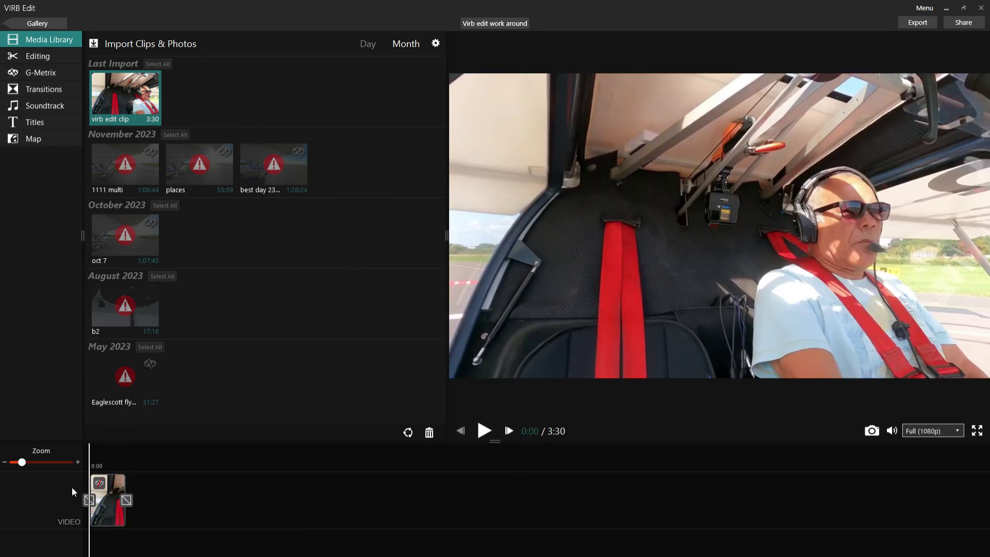
{"action": "left_click", "coordinate": [77, 462]}
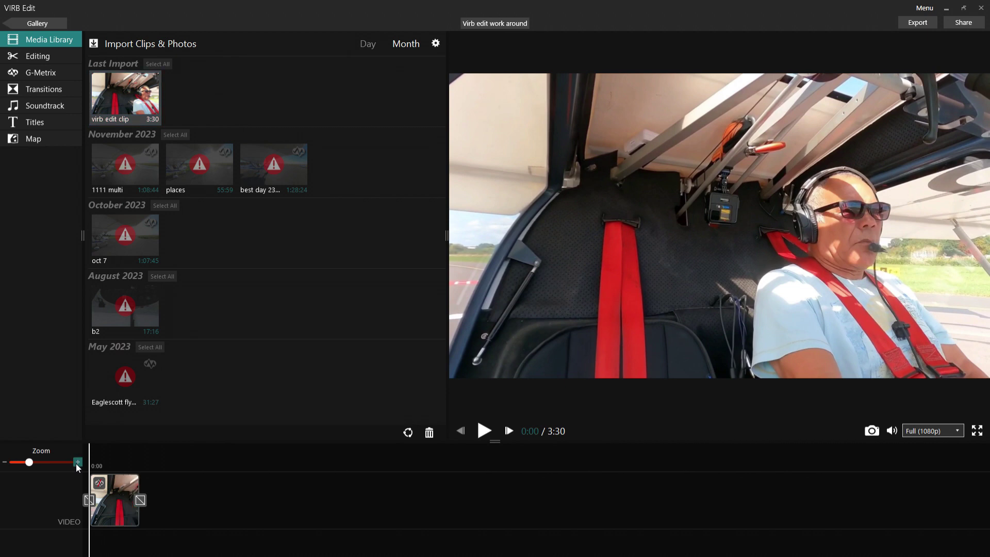
{"action": "left_click", "coordinate": [77, 461]}
{"action": "left_click", "coordinate": [77, 462]}
{"action": "left_click", "coordinate": [77, 462]}
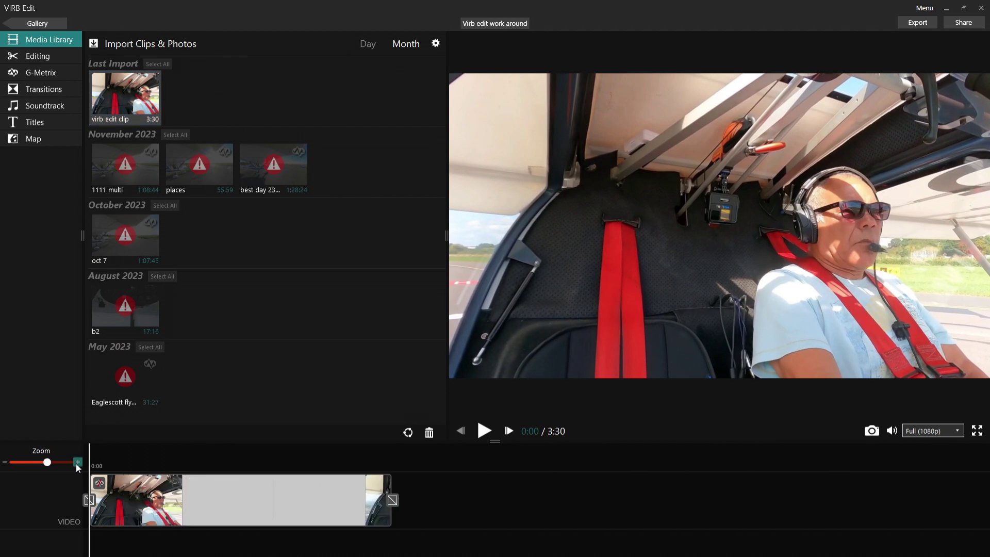
{"action": "left_click", "coordinate": [78, 462]}
{"action": "left_click", "coordinate": [77, 462]}
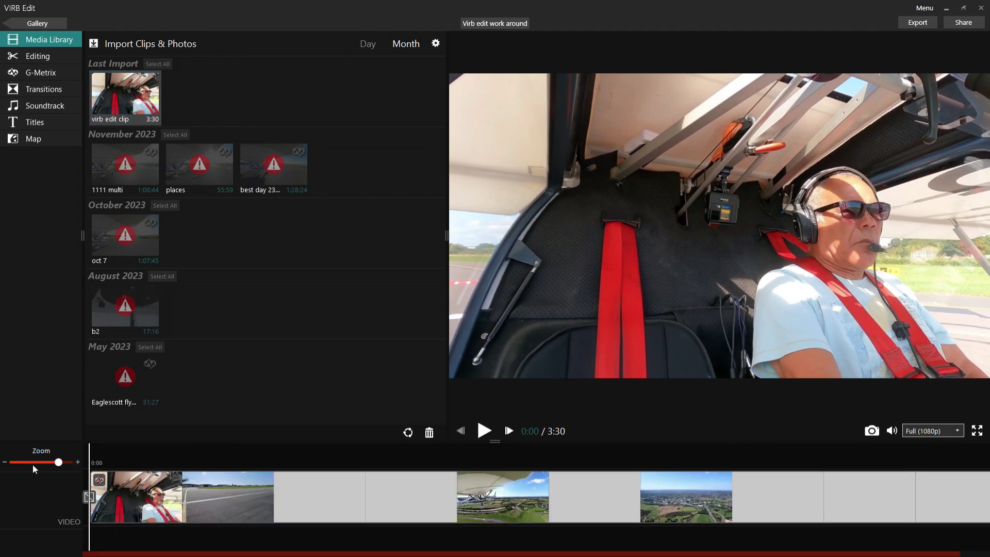
{"action": "left_click", "coordinate": [5, 462]}
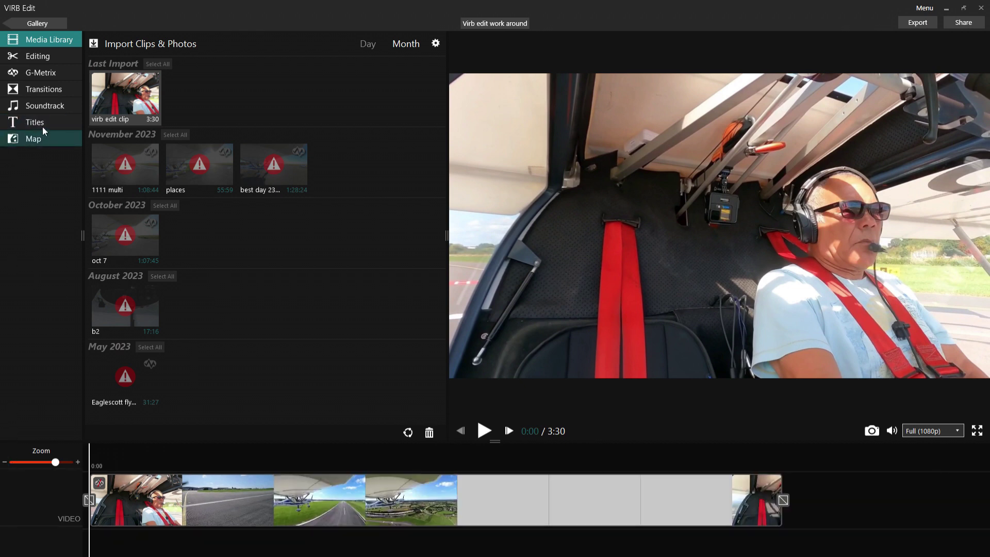
{"action": "left_click", "coordinate": [18, 75]}
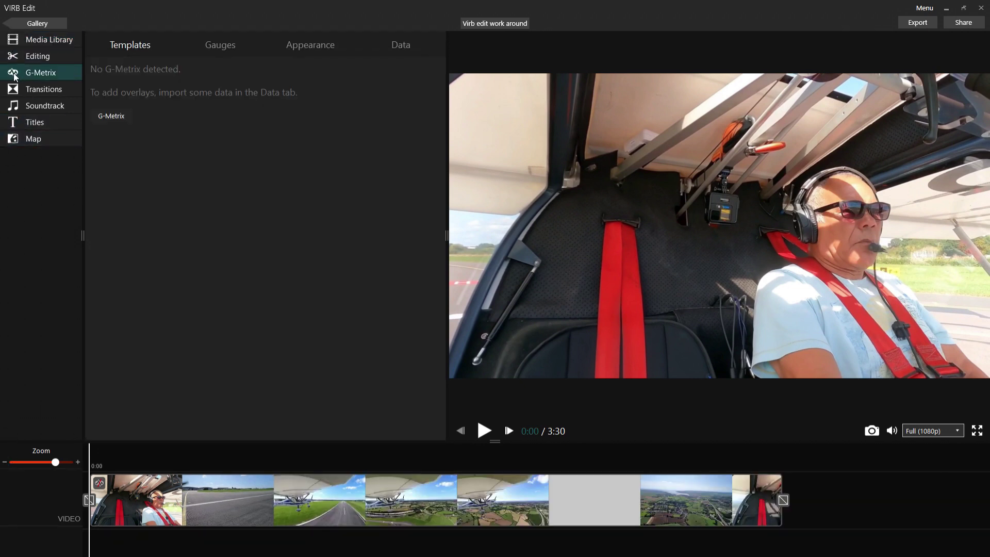
{"action": "left_click", "coordinate": [109, 117]}
{"action": "left_click", "coordinate": [116, 70]}
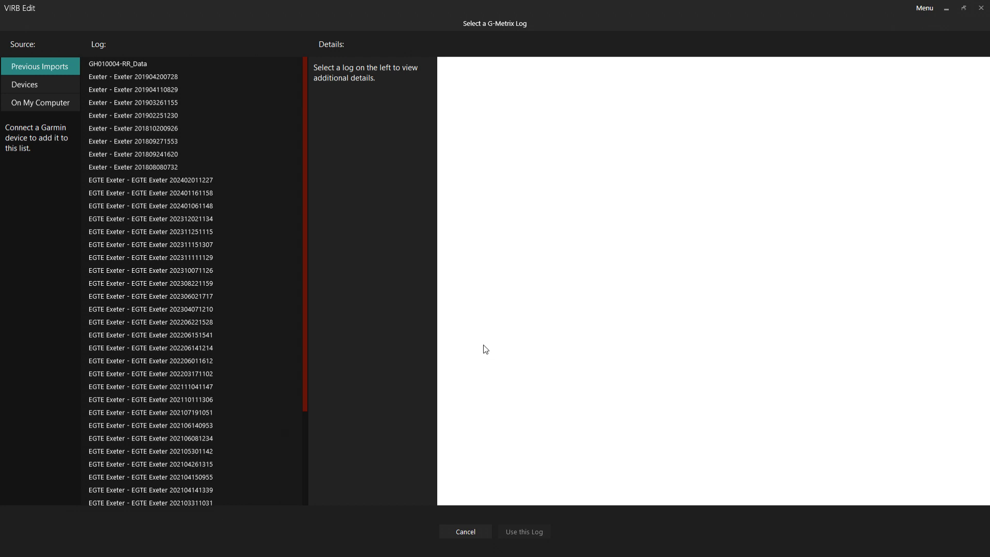
{"action": "left_click", "coordinate": [36, 105]}
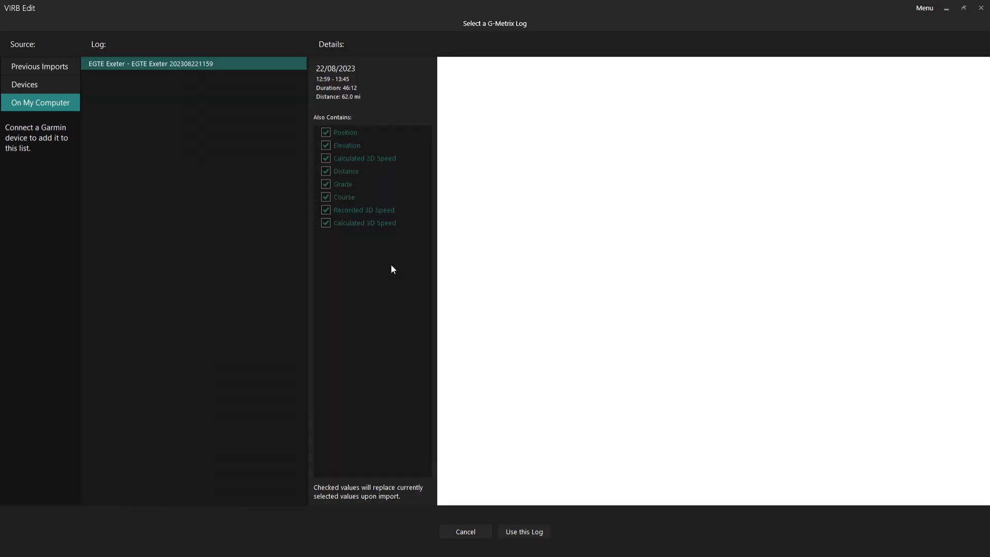
{"action": "left_click", "coordinate": [511, 531]}
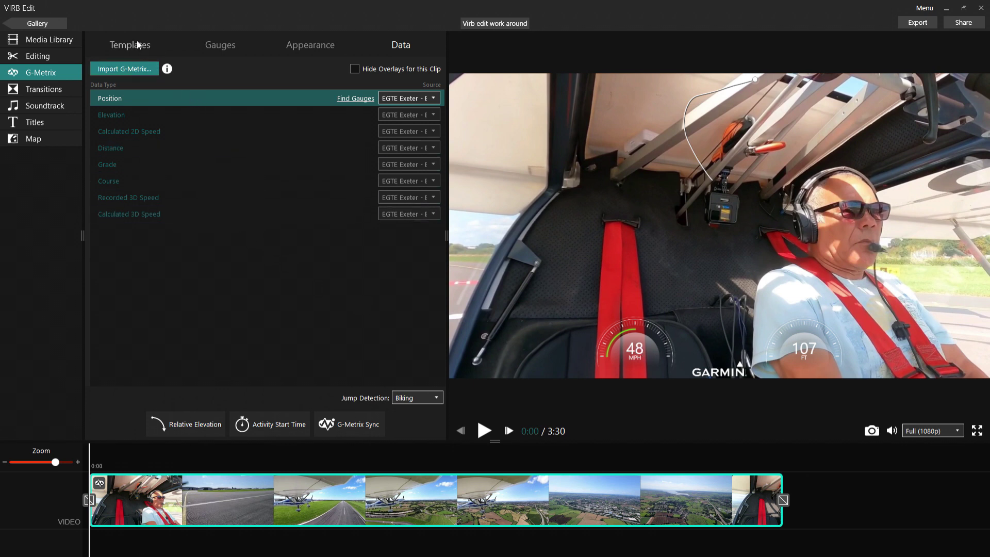
- Apply the Tams bottom overlay template showing distance, elevation and speed
{"action": "left_click", "coordinate": [125, 47]}
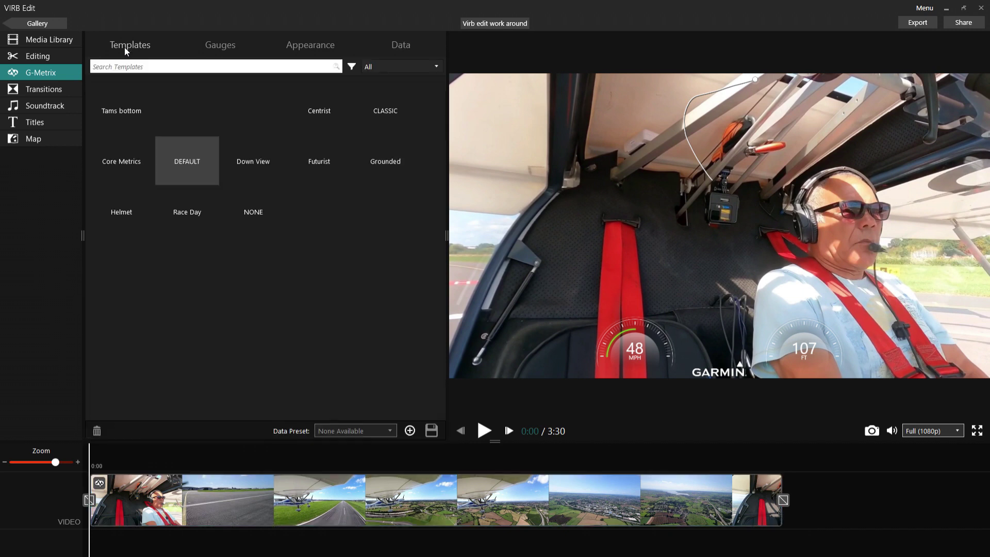
{"action": "left_click", "coordinate": [118, 116]}
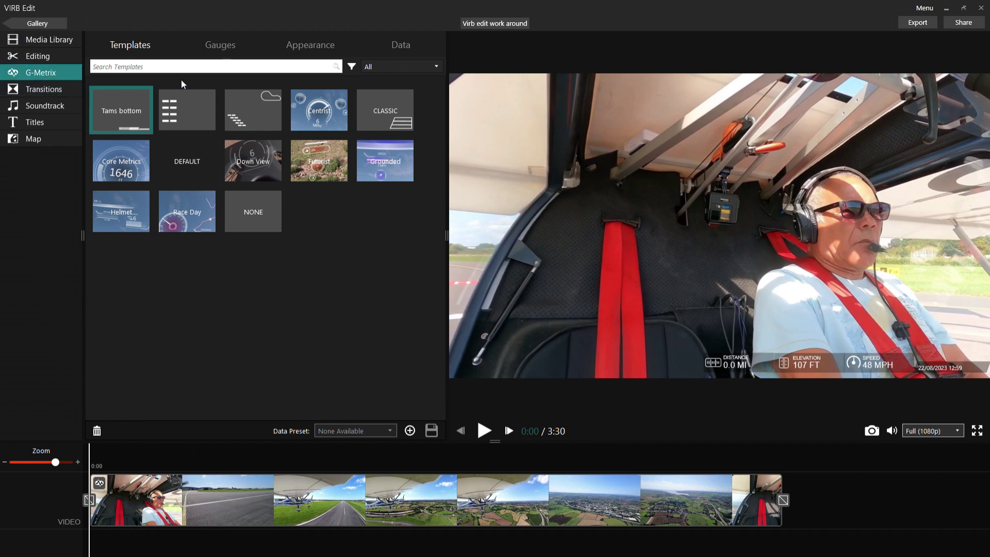
{"action": "left_click", "coordinate": [392, 50]}
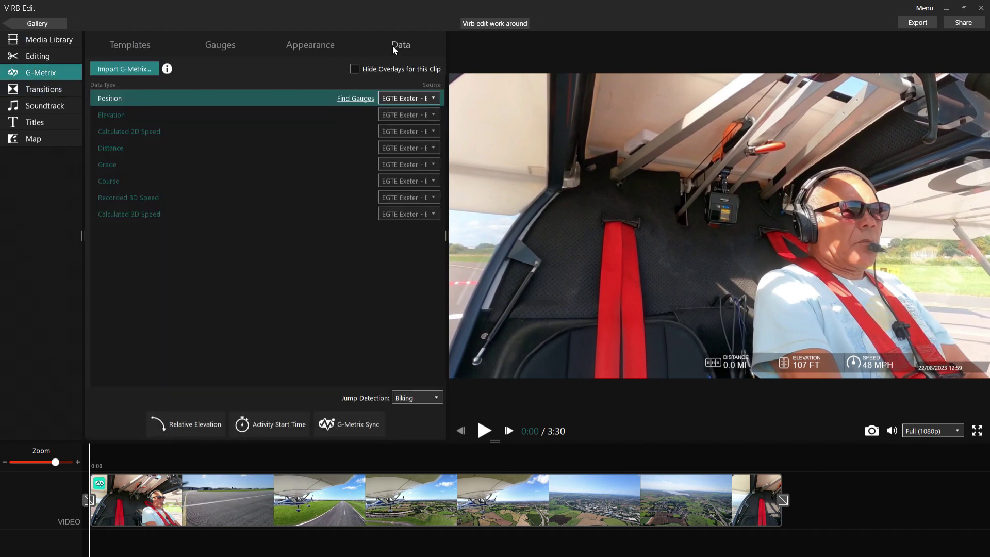
- Sync the flight log so the video's 0:40 runway frame matches the track's start
{"action": "left_click", "coordinate": [348, 427]}
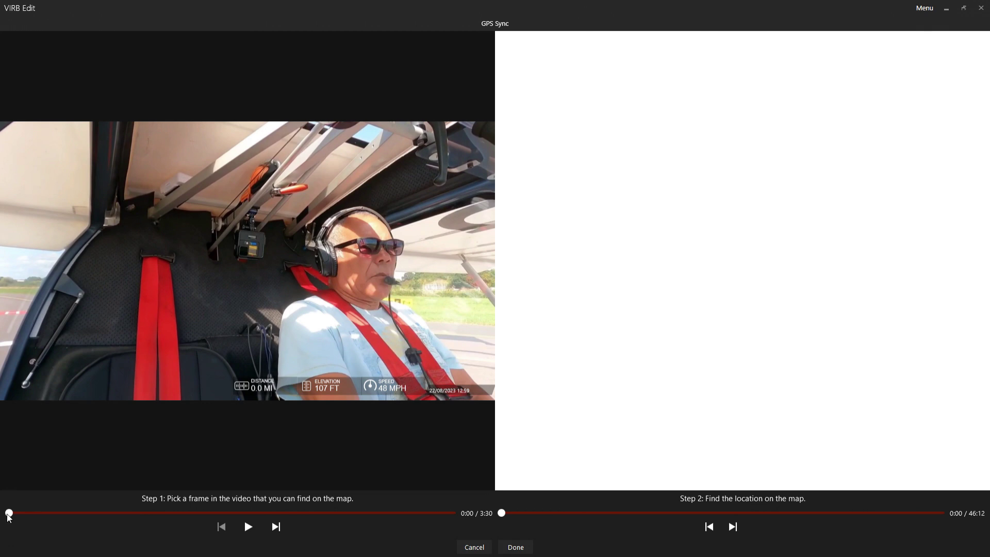
{"action": "left_click_drag", "start_coordinate": [8, 513], "coordinate": [62, 514]}
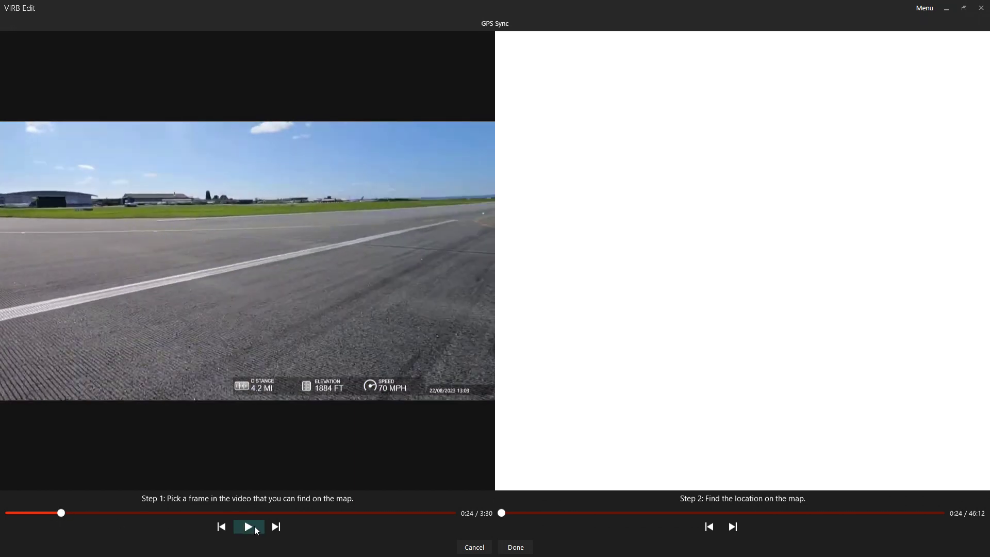
{"action": "left_click", "coordinate": [255, 526]}
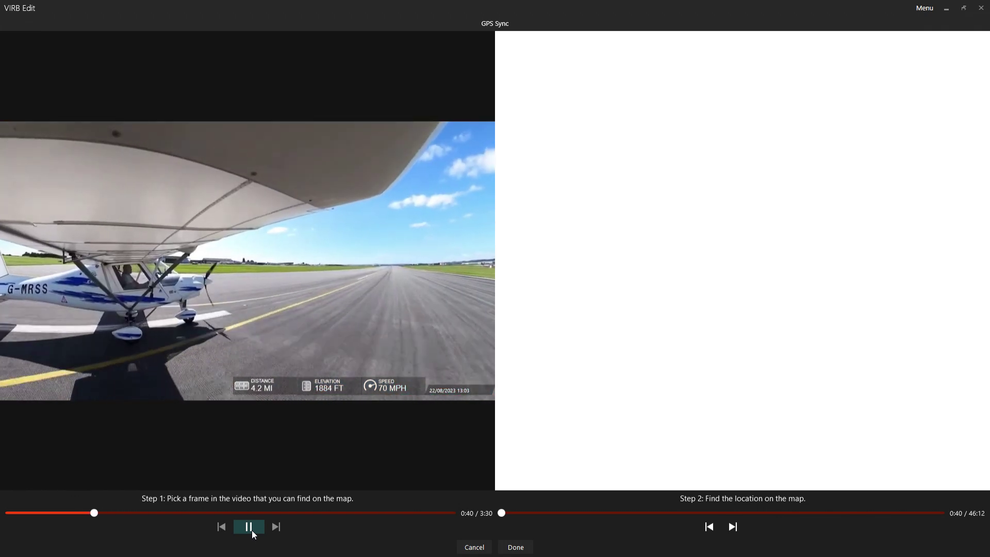
{"action": "left_click", "coordinate": [248, 526]}
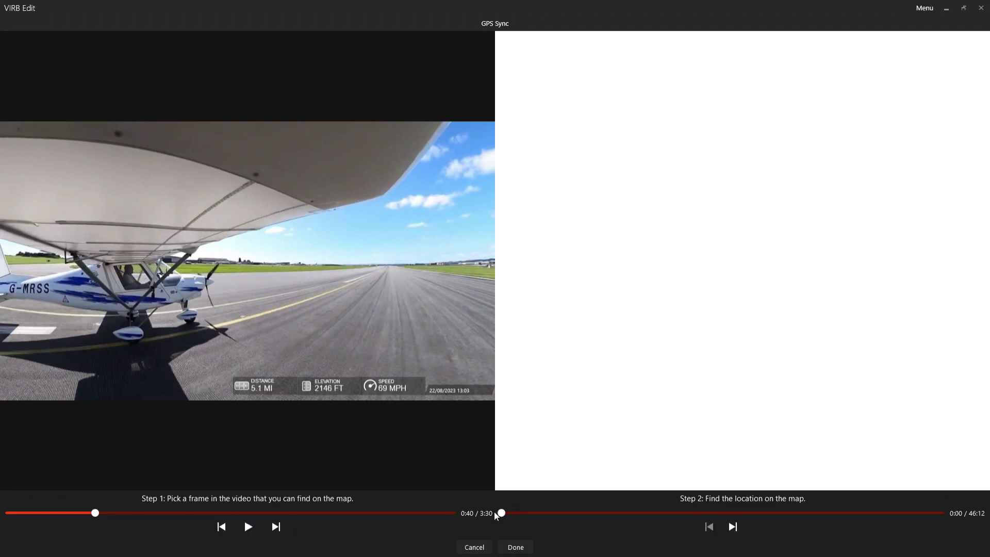
{"action": "left_click", "coordinate": [515, 547]}
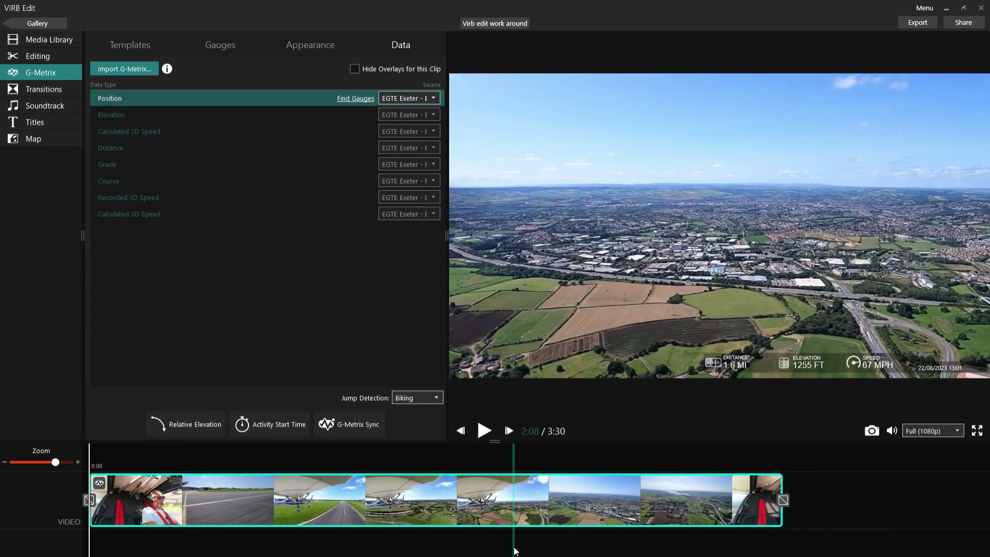
{"action": "left_click_drag", "start_coordinate": [514, 551], "coordinate": [132, 496]}
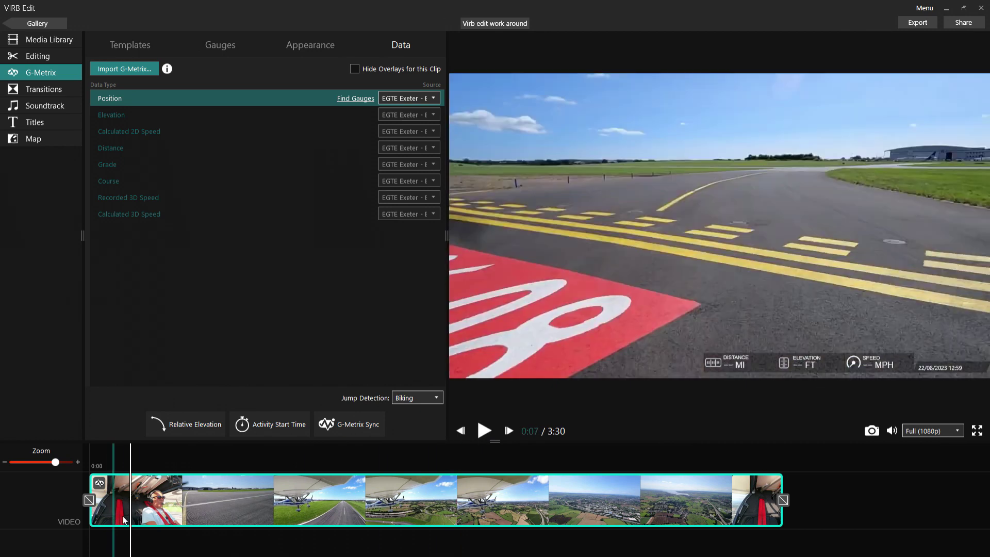
{"action": "left_click", "coordinate": [150, 517]}
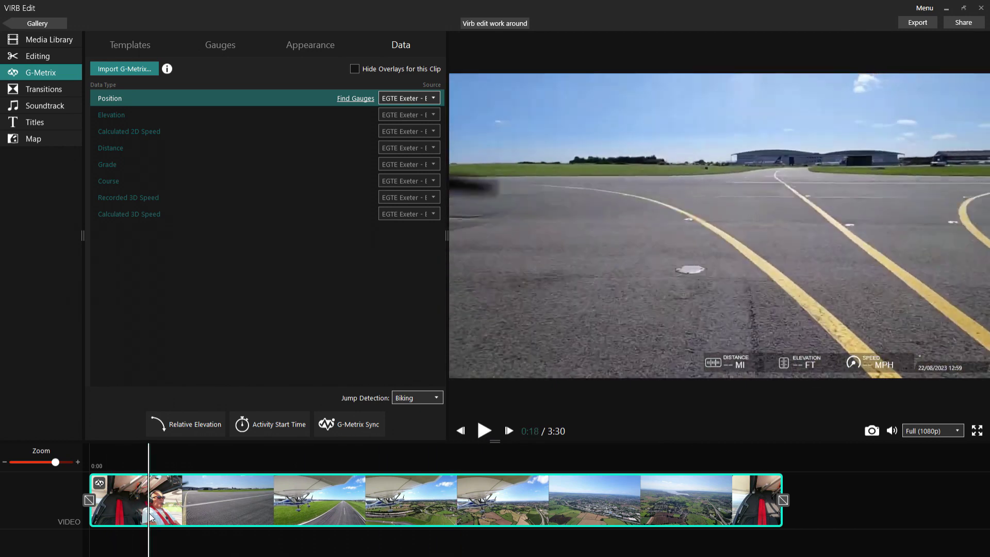
{"action": "left_click", "coordinate": [478, 431]}
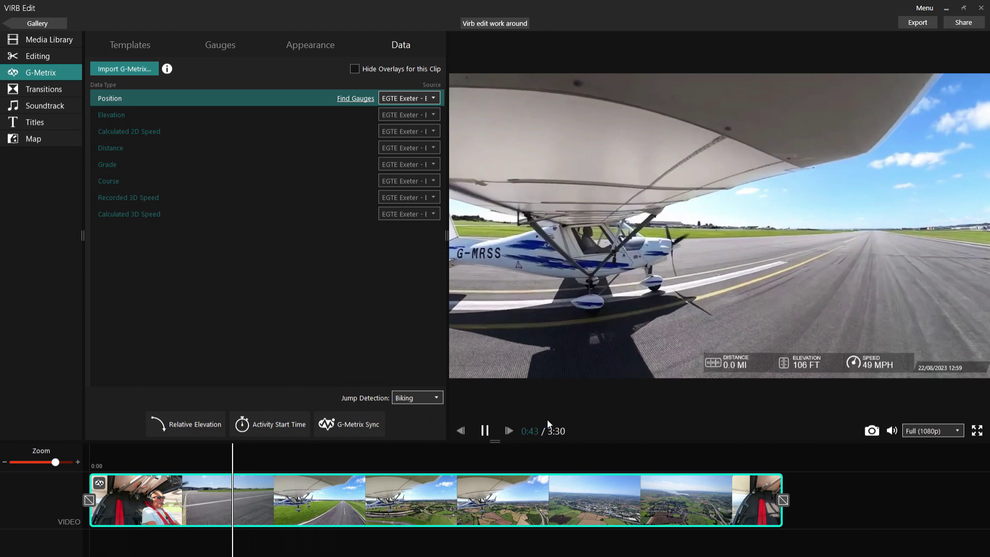
{"action": "left_click", "coordinate": [487, 431]}
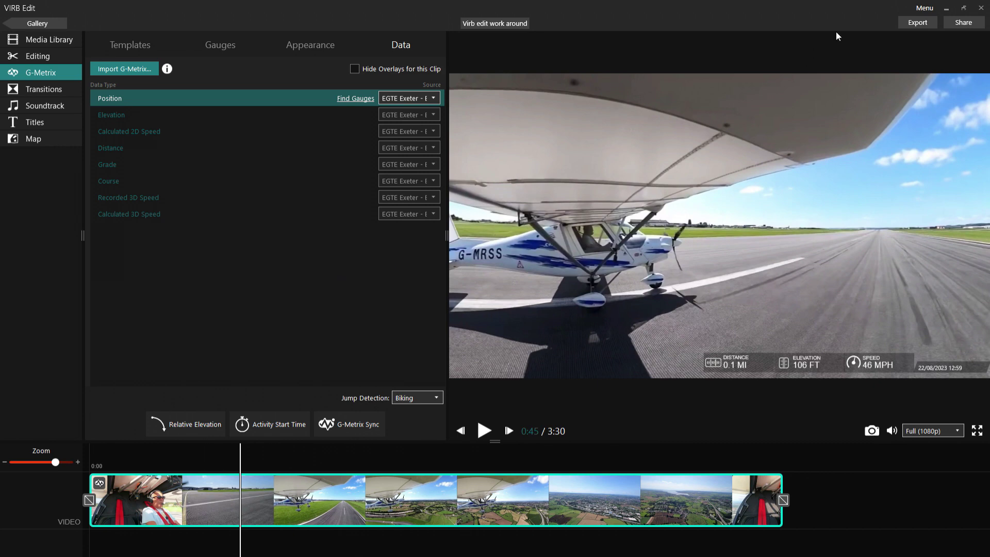
- Open the Export Video to MP4 settings (1080p, 30 FPS, Max quality)
{"action": "left_click", "coordinate": [913, 23]}
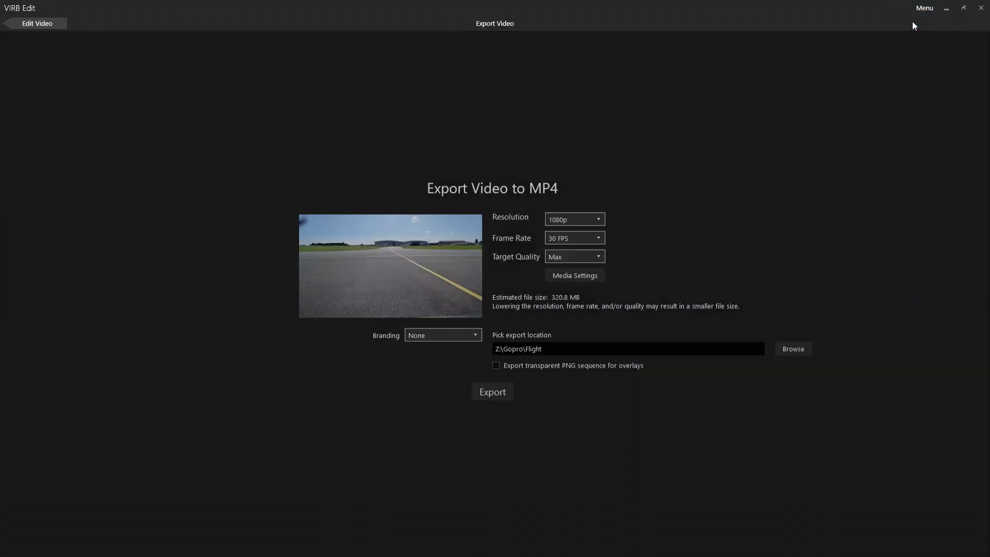